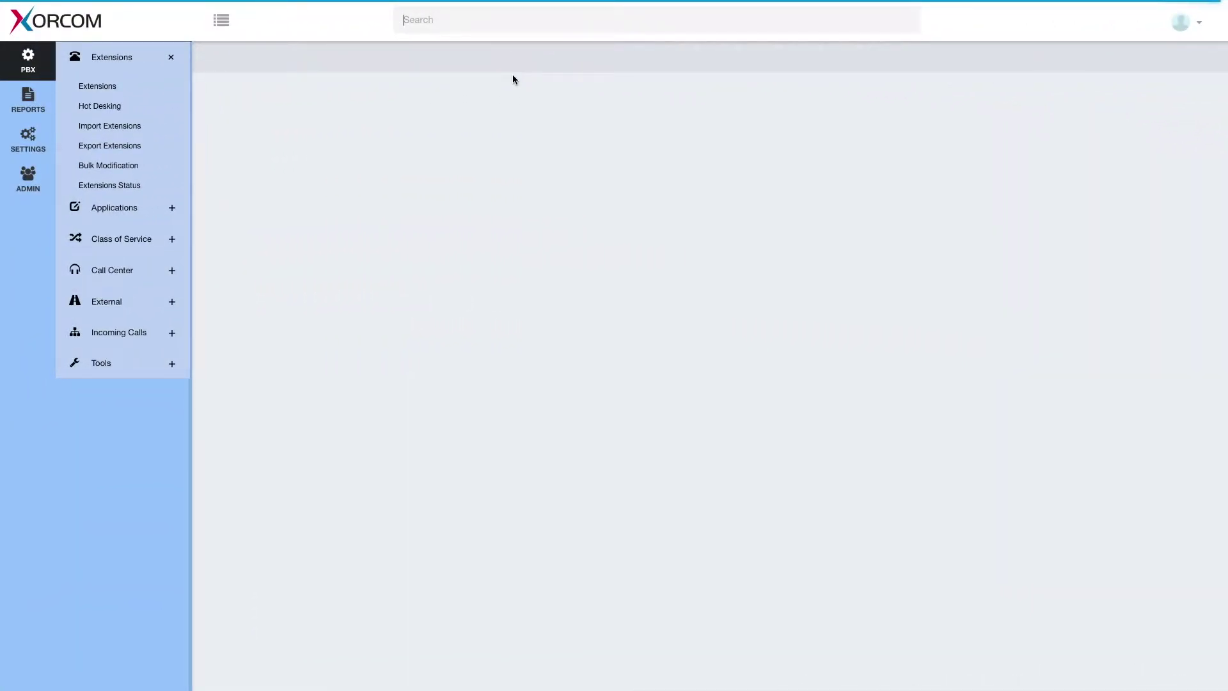
Search the modules for 'dial' to list Speed Dialing, Dialing Restriction Rules, Dial Profiles and 411
type("dial")
key("Return")
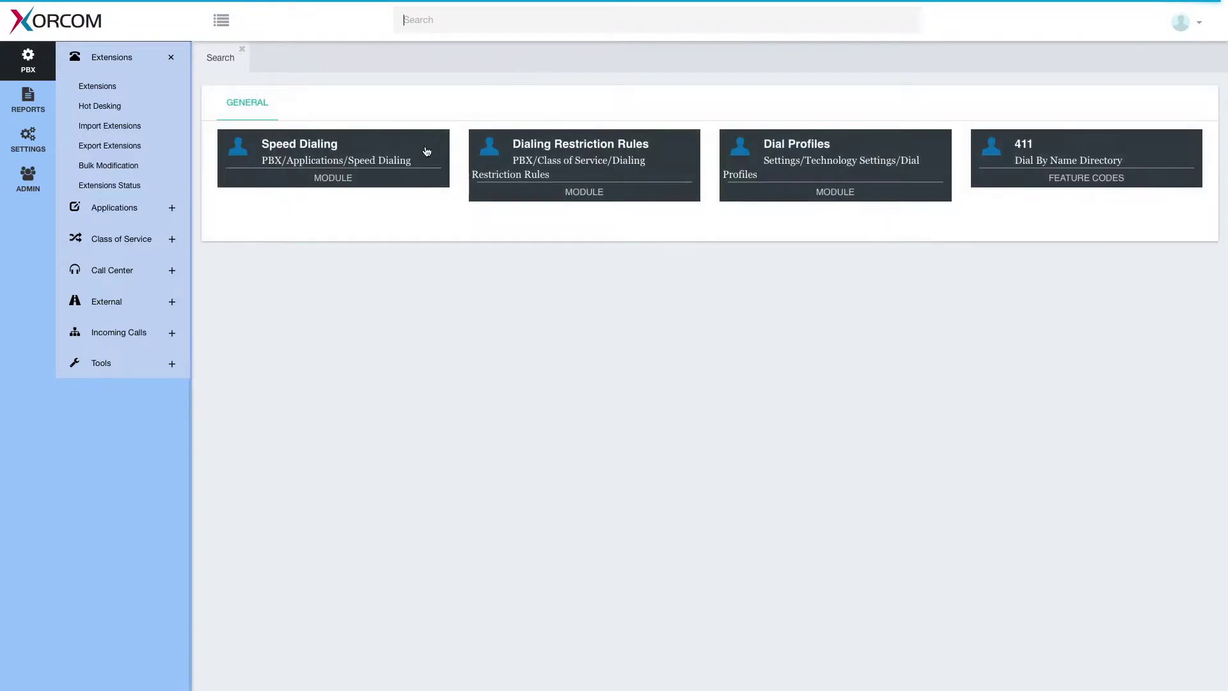
Open Dial Profiles, review the existing Default profile, then cancel to a blank form
left_click(804, 152)
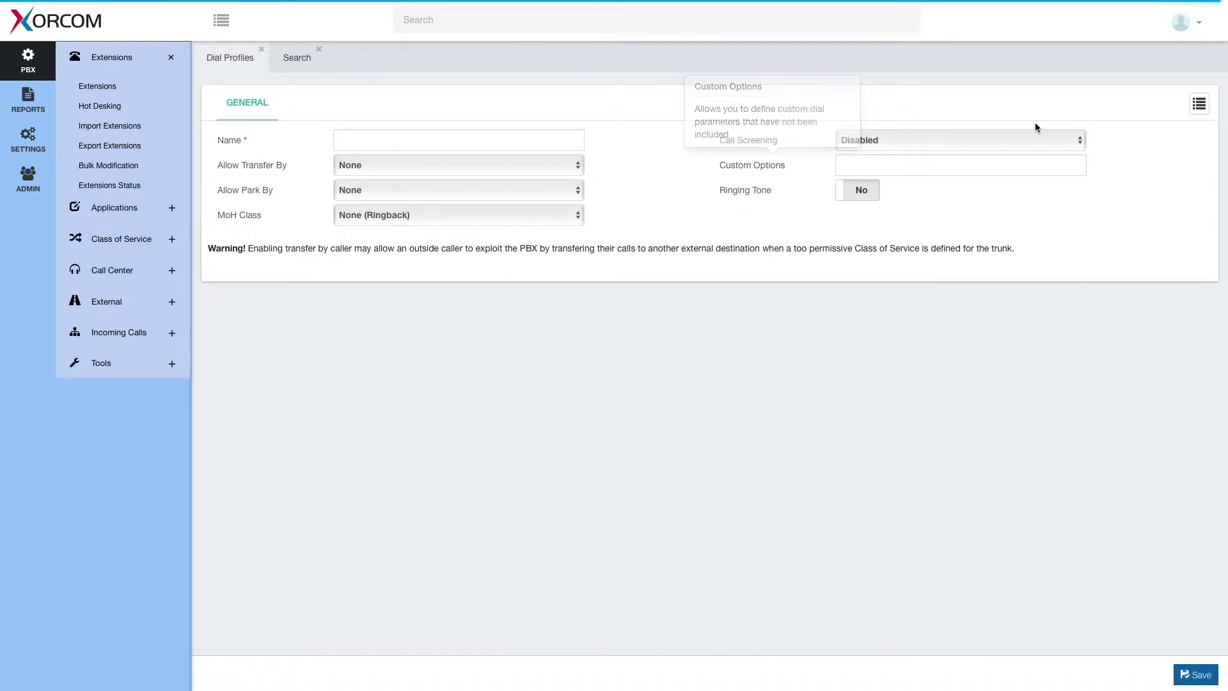
left_click(1198, 103)
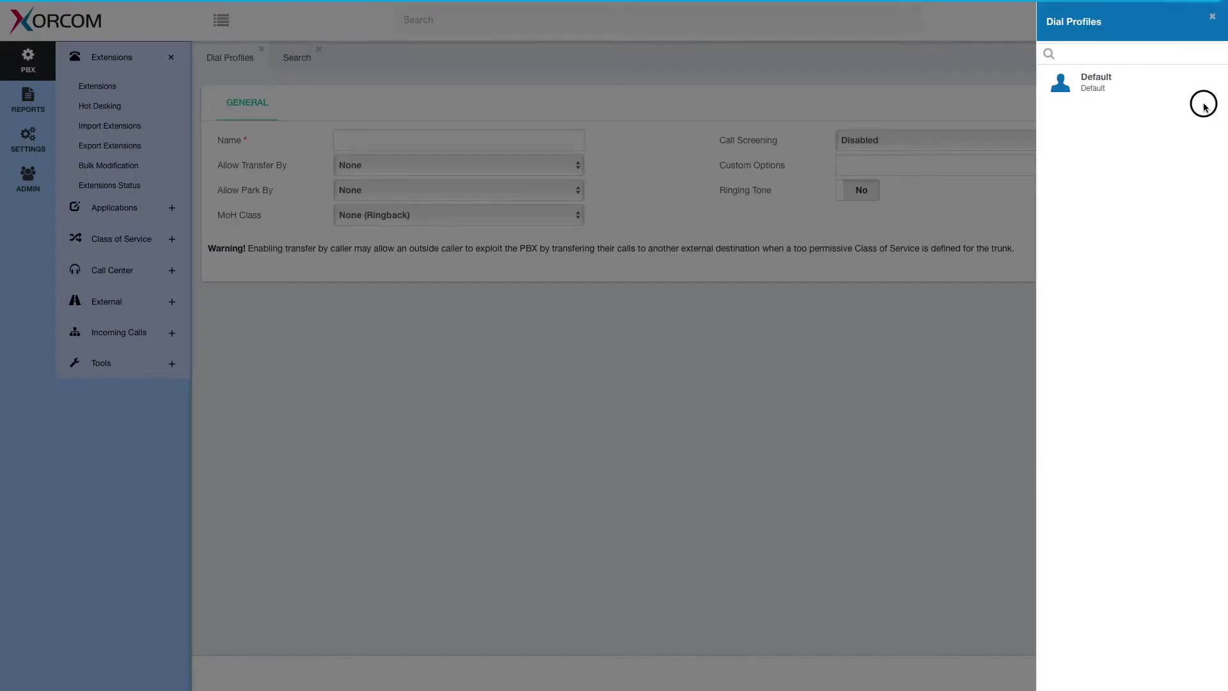
left_click(1089, 86)
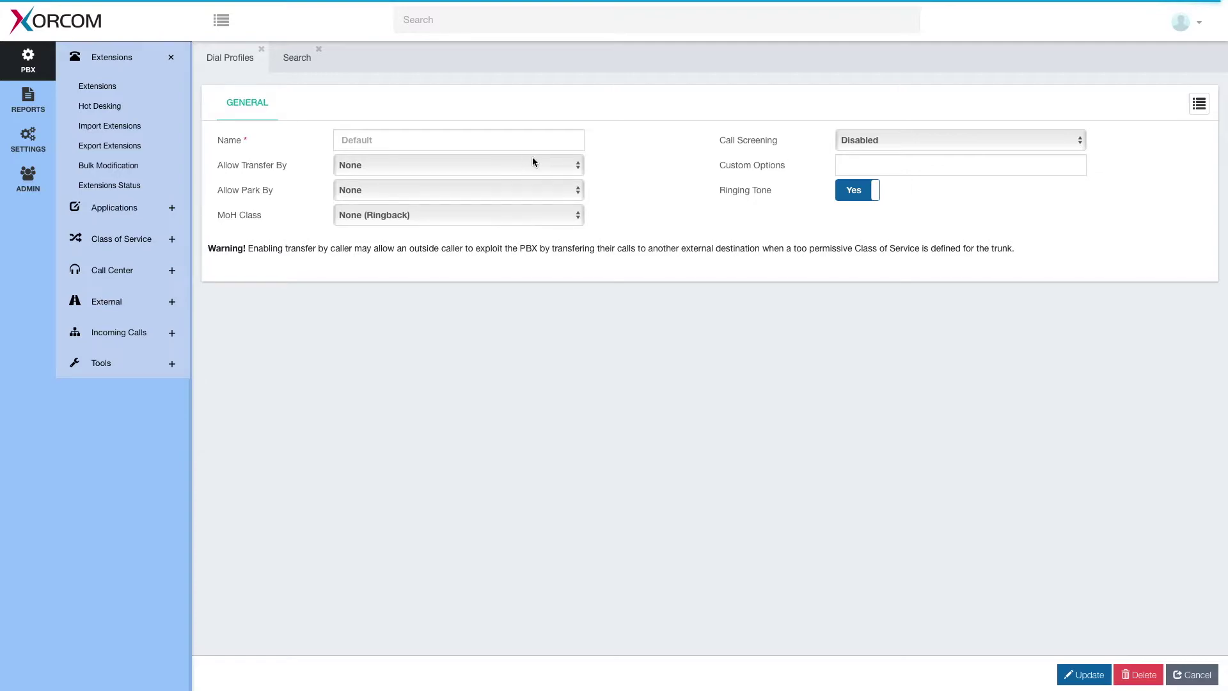
left_click(1190, 680)
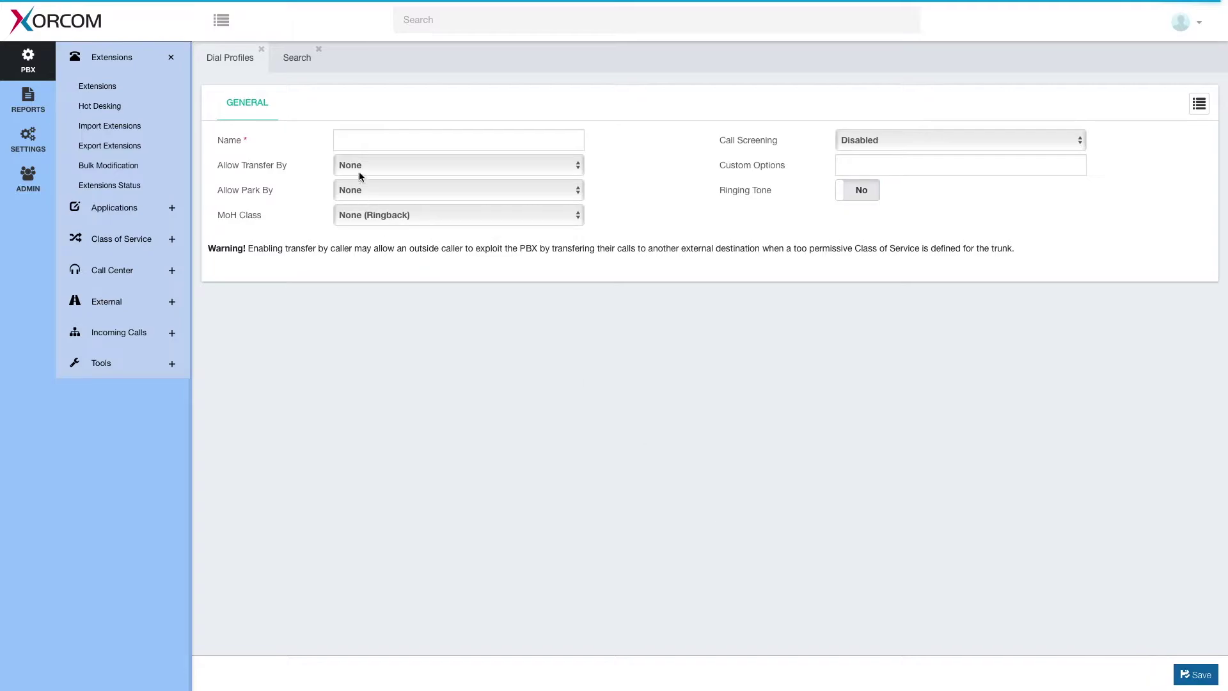
Name the new dial profile 'Extension Default'
left_click(366, 142)
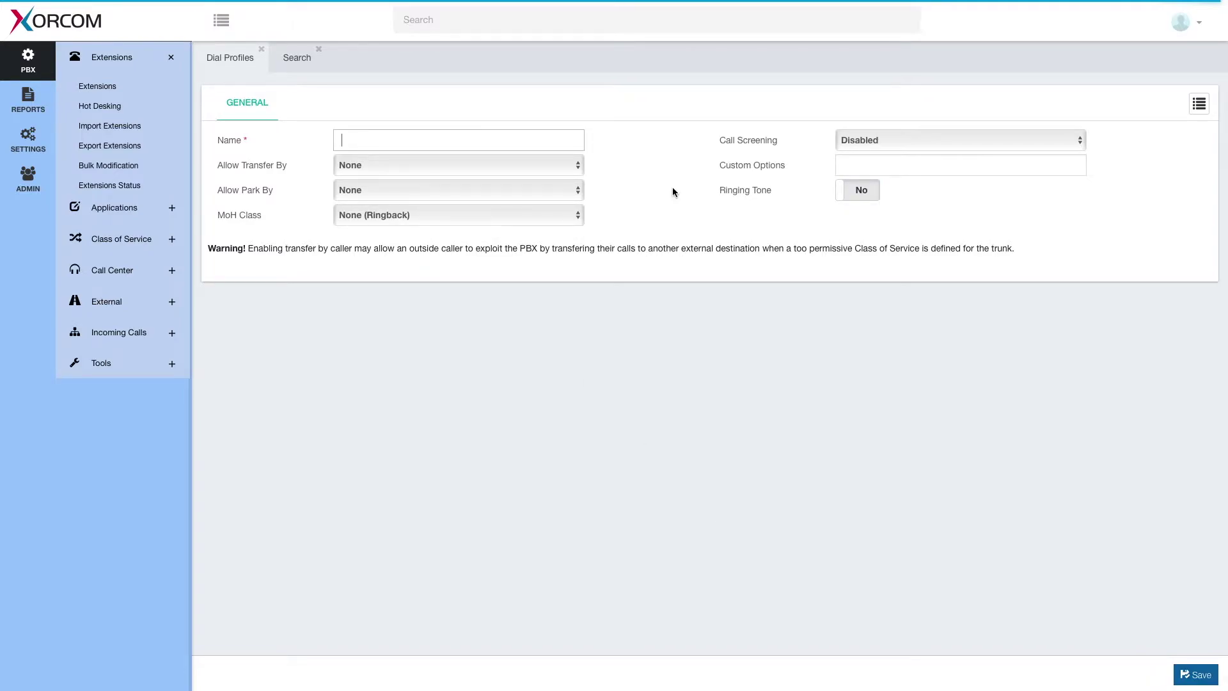
type("Extension Default")
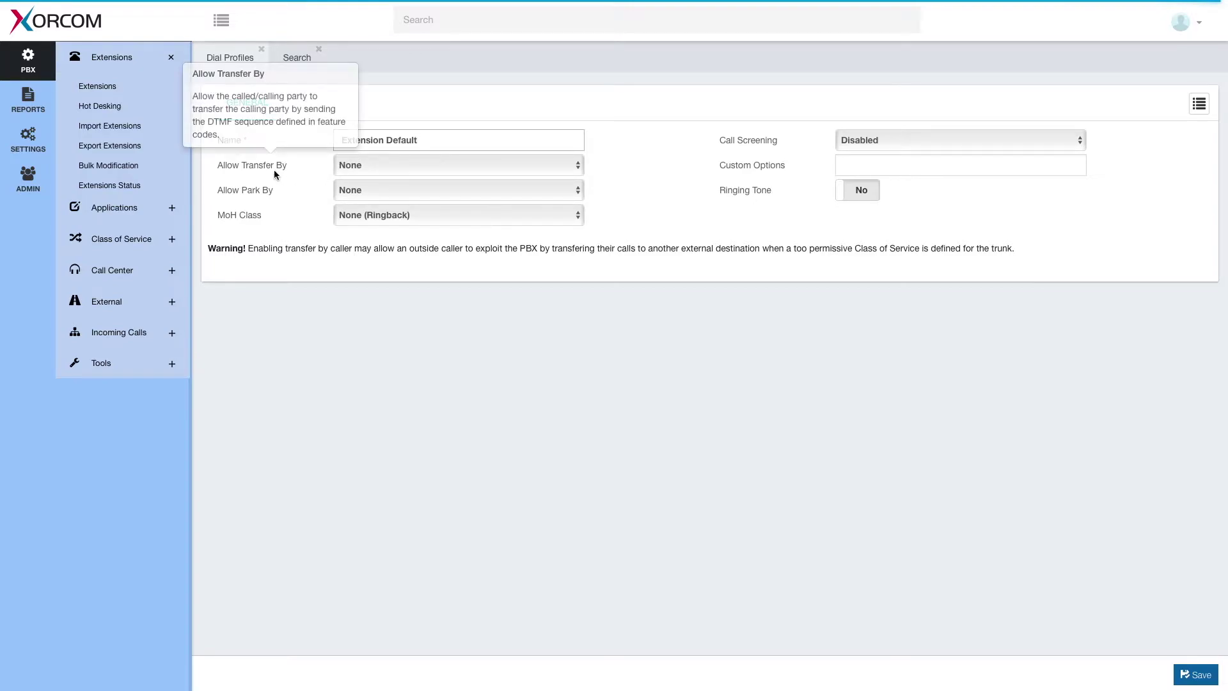
mouse_move(298, 165)
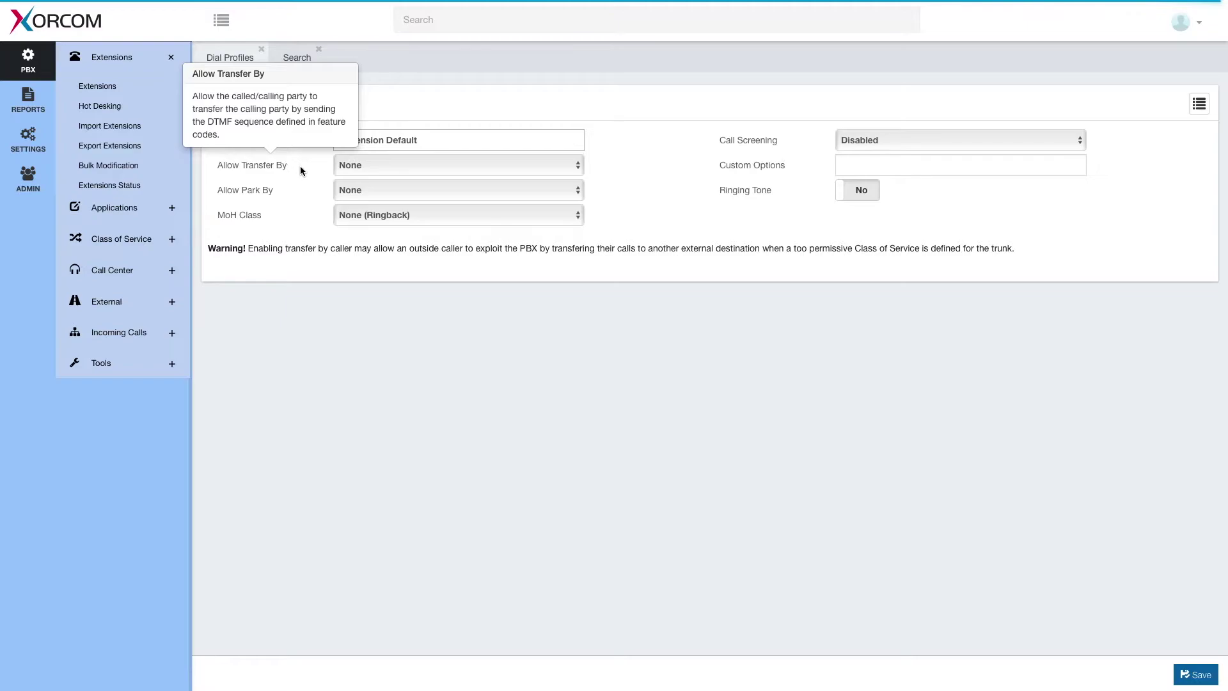
left_click(376, 167)
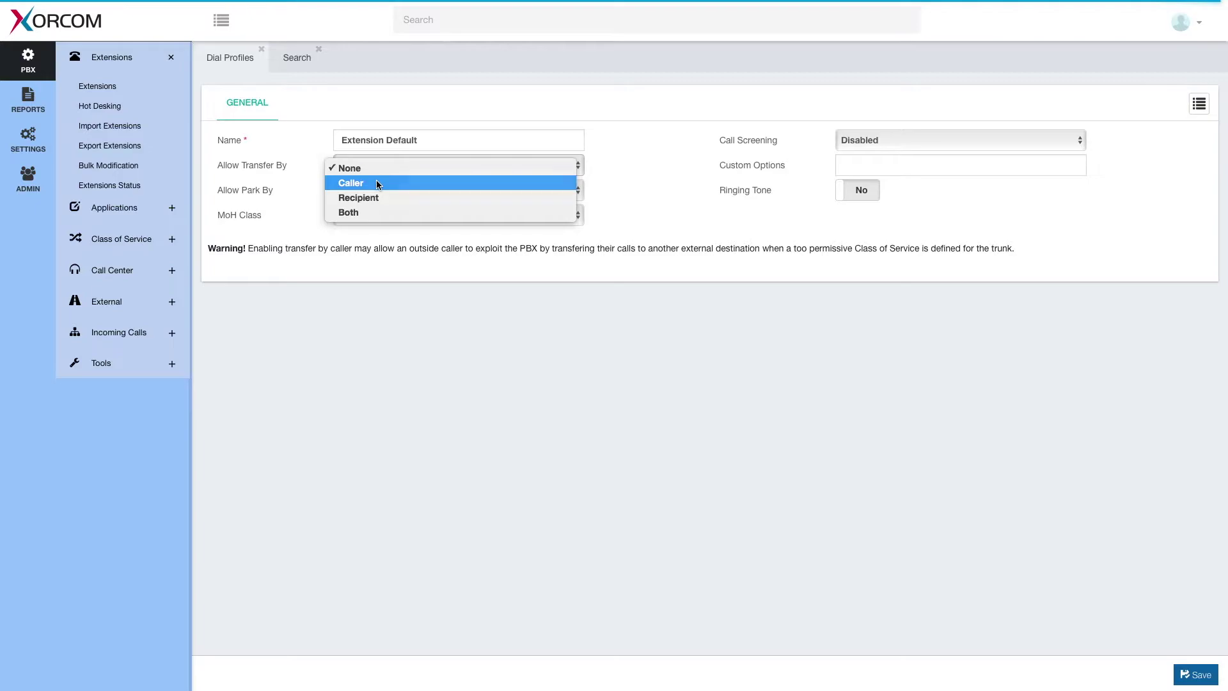
Set Allow Transfer By to Caller and review the transfer warning text
left_click(377, 184)
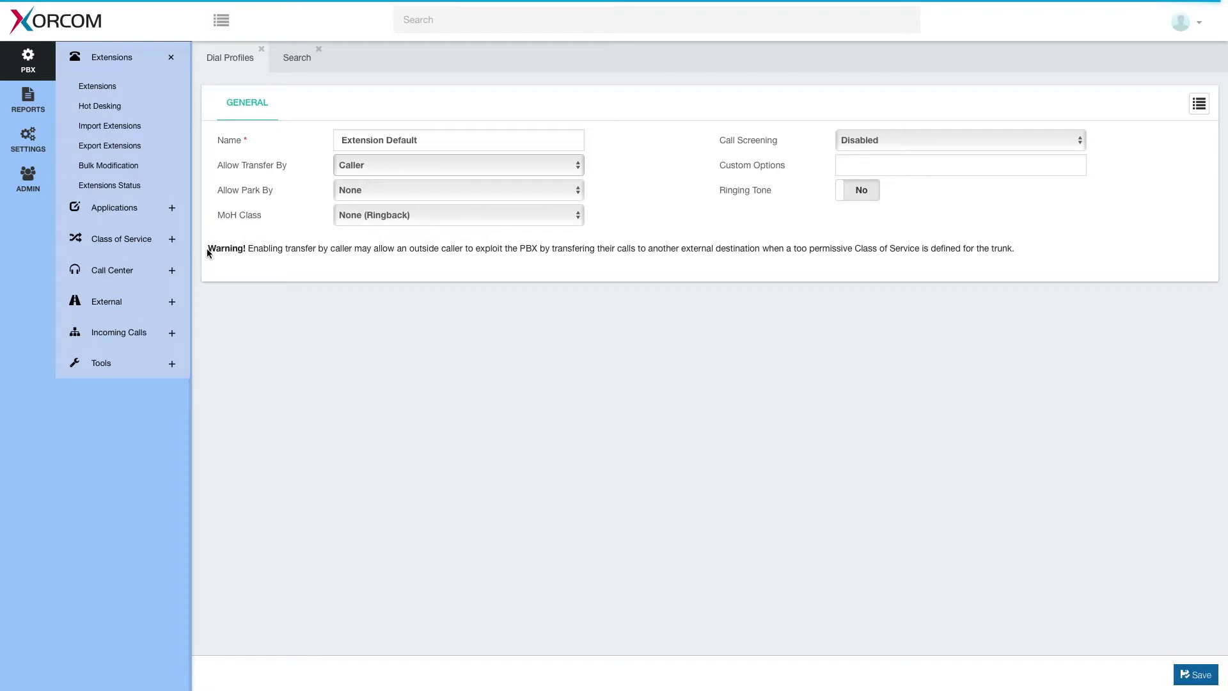
triple_click(293, 257)
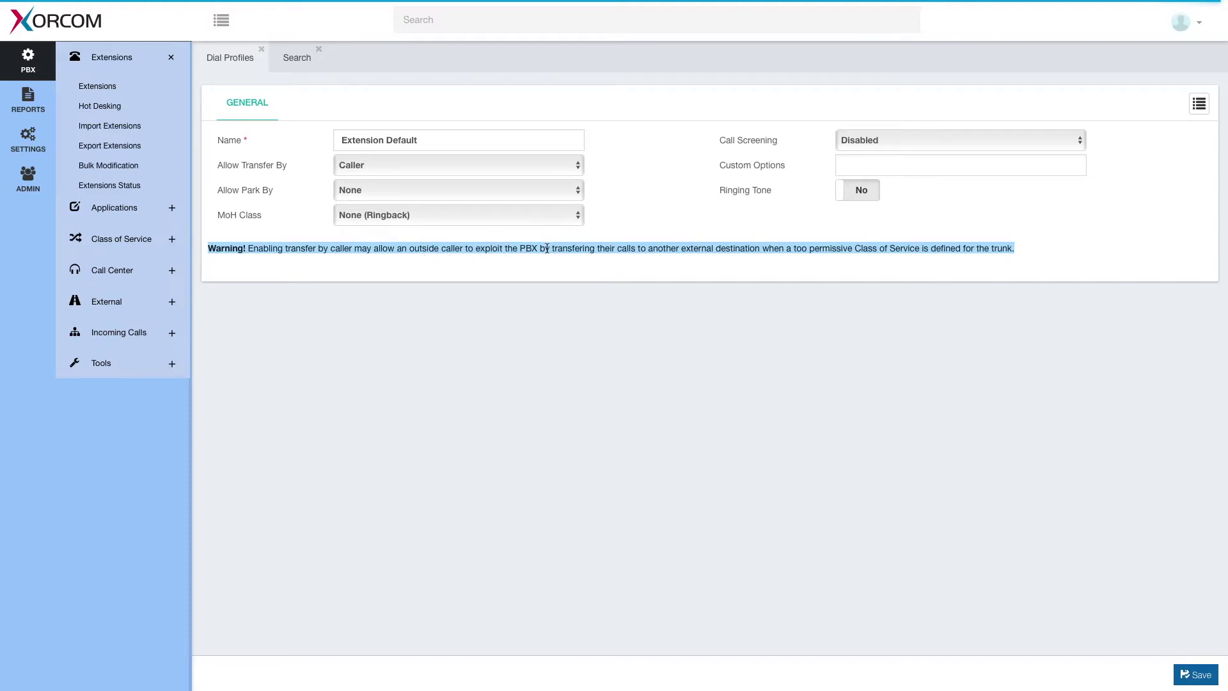
left_click(609, 177)
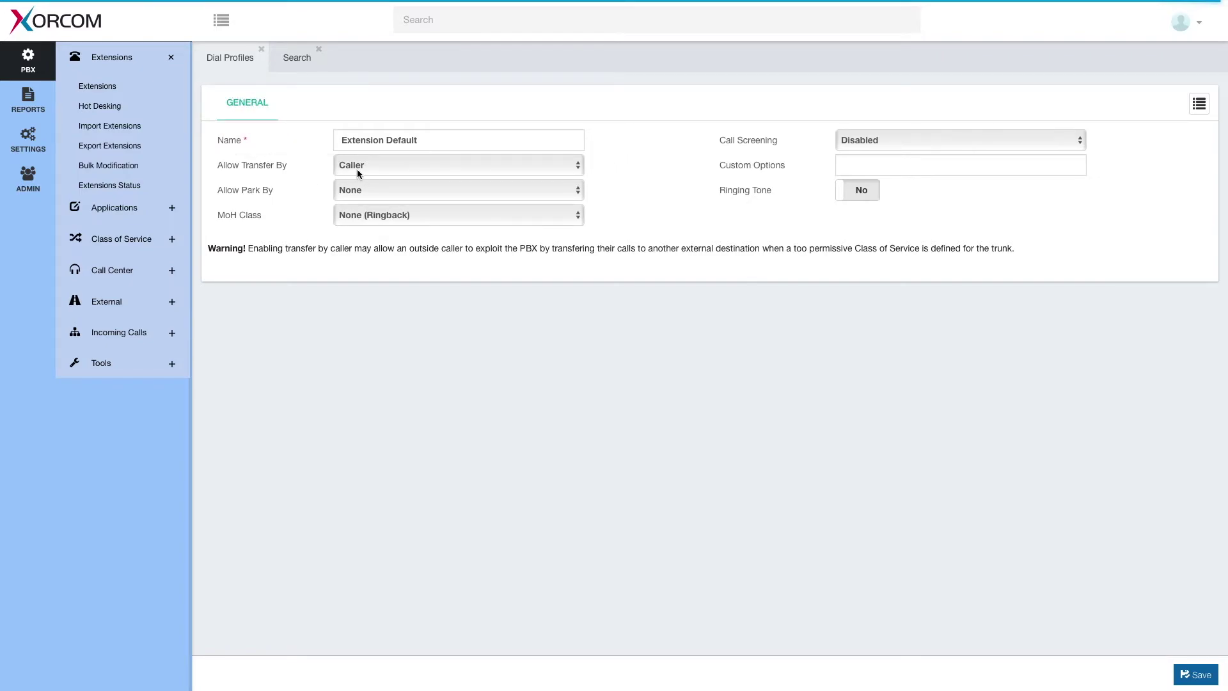
mouse_move(279, 187)
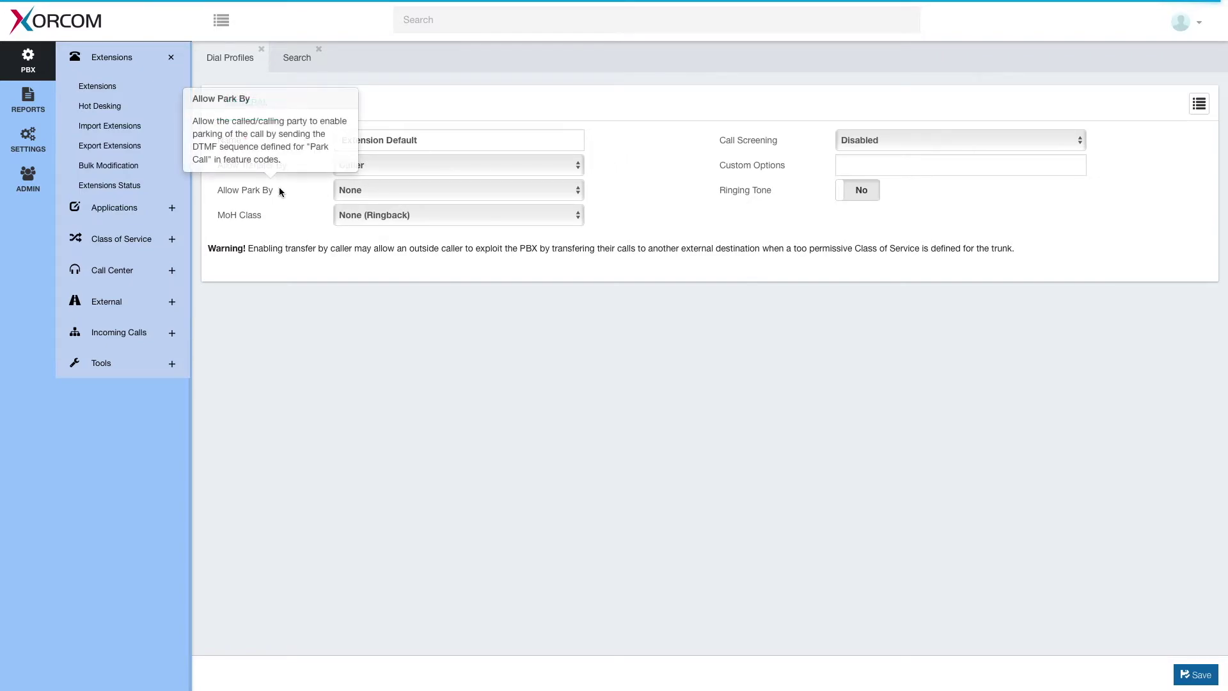
Set Allow Park By to Caller and keep Call Screening Disabled
left_click(365, 190)
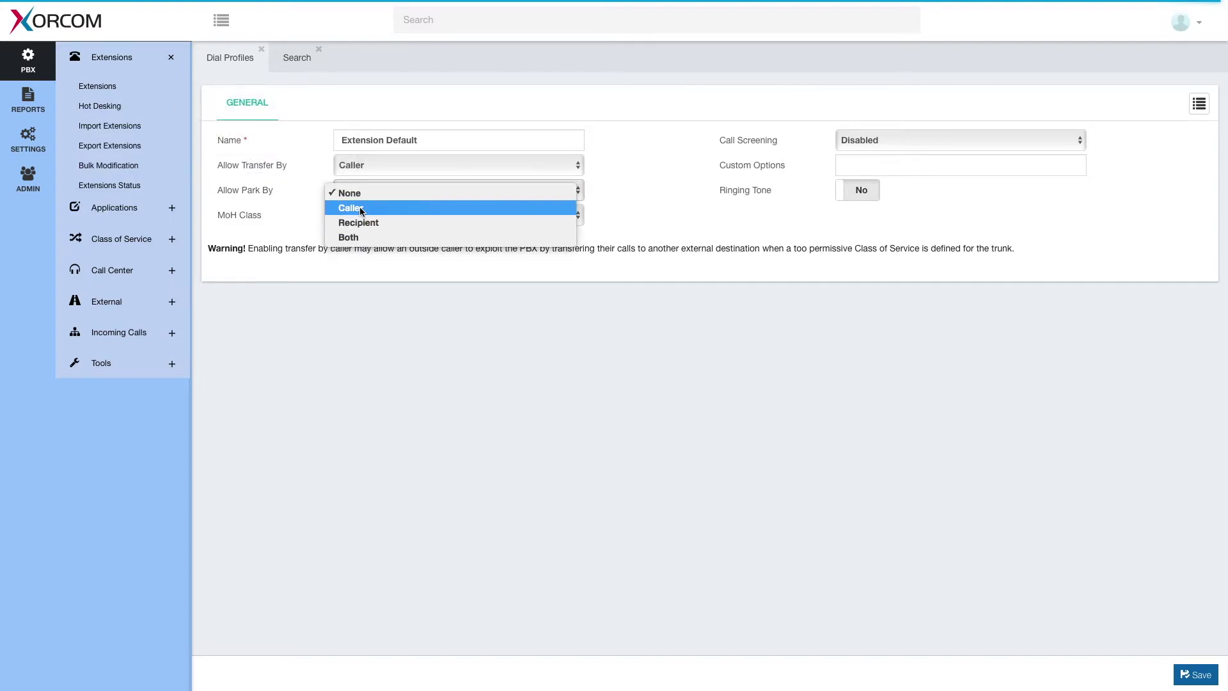
left_click(359, 206)
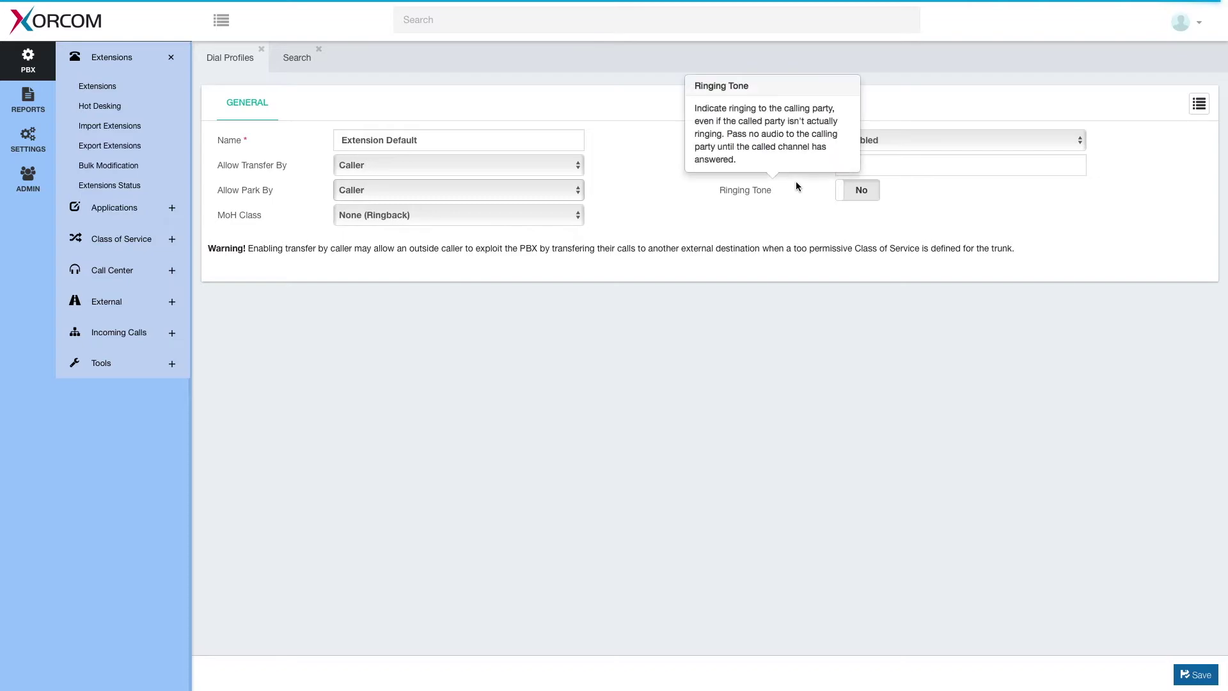
left_click(882, 140)
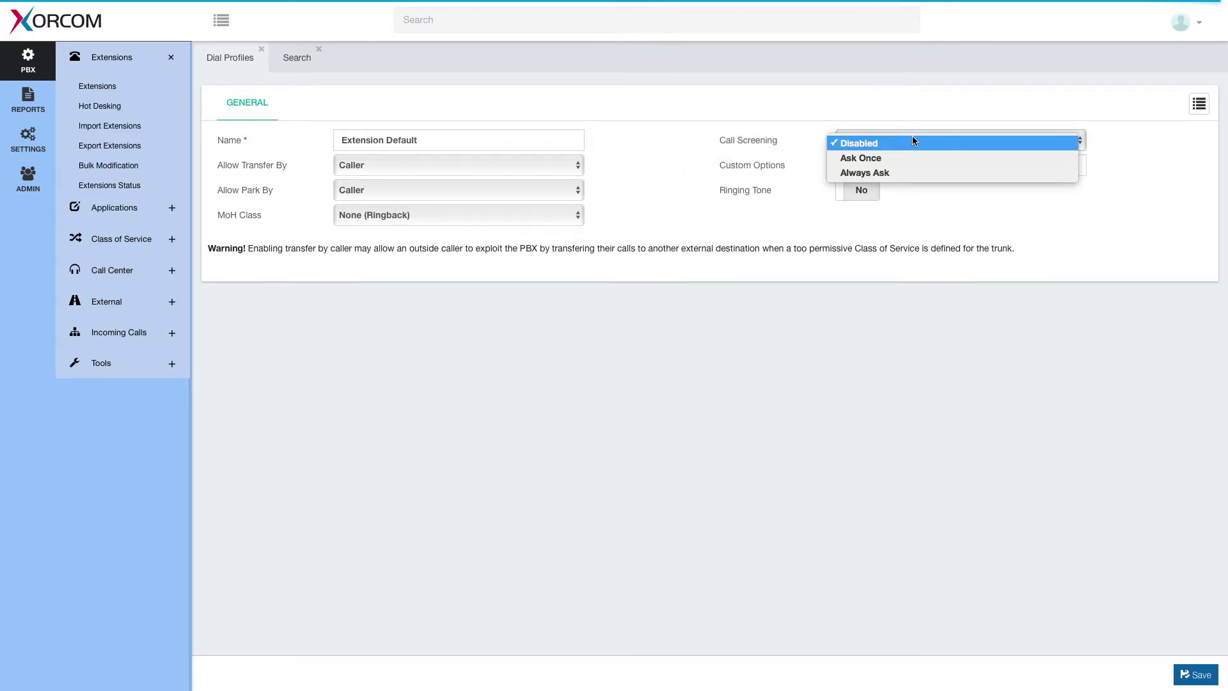
left_click(879, 144)
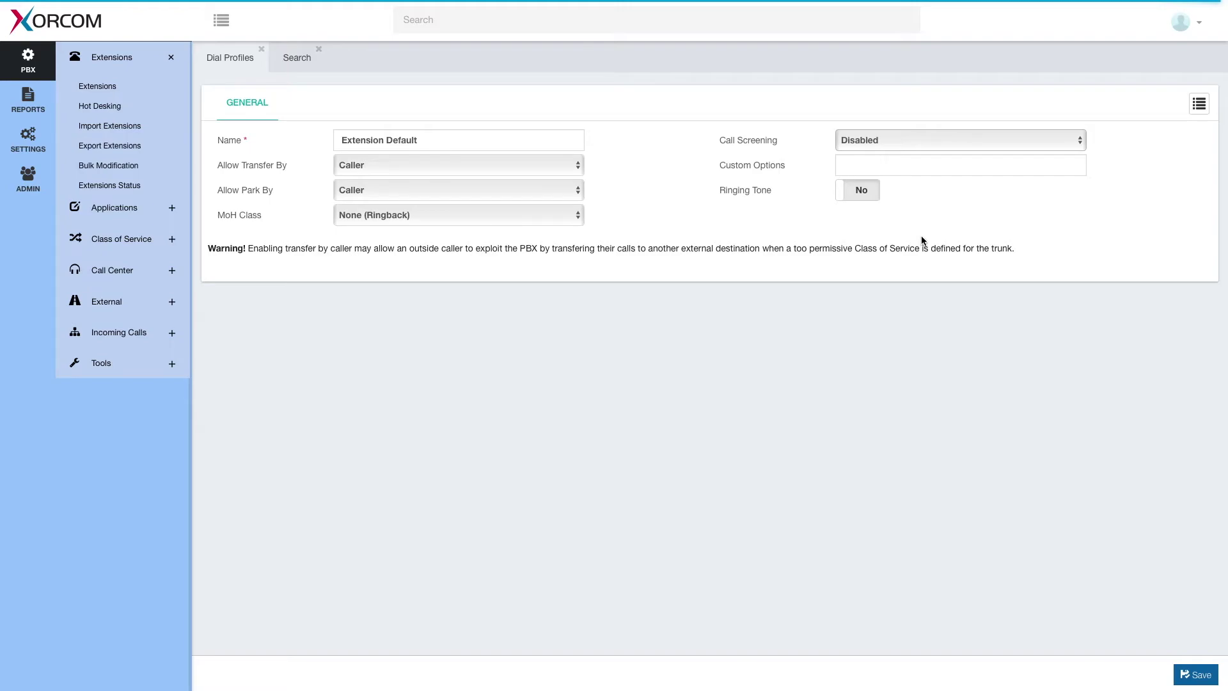
Rename the profile to 'Extension_Default' after the no-spaces warning, save it and apply changes
left_click(1201, 680)
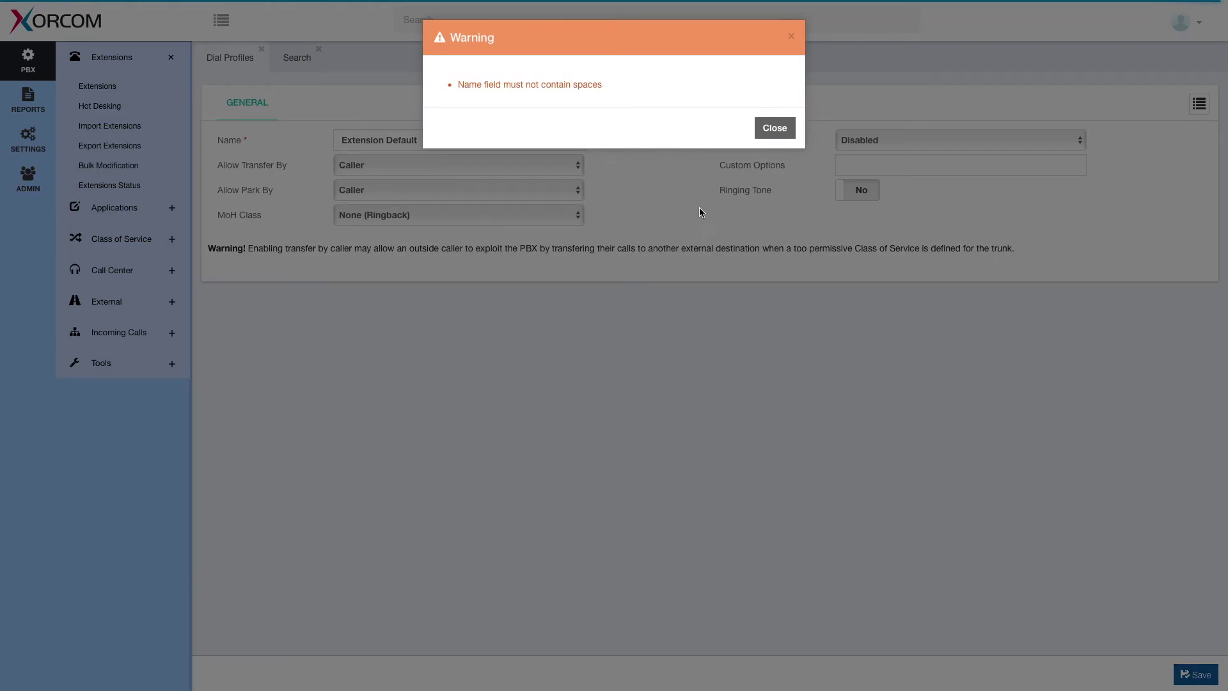
left_click(770, 132)
left_click(387, 140)
key("BackSpace")
type("_")
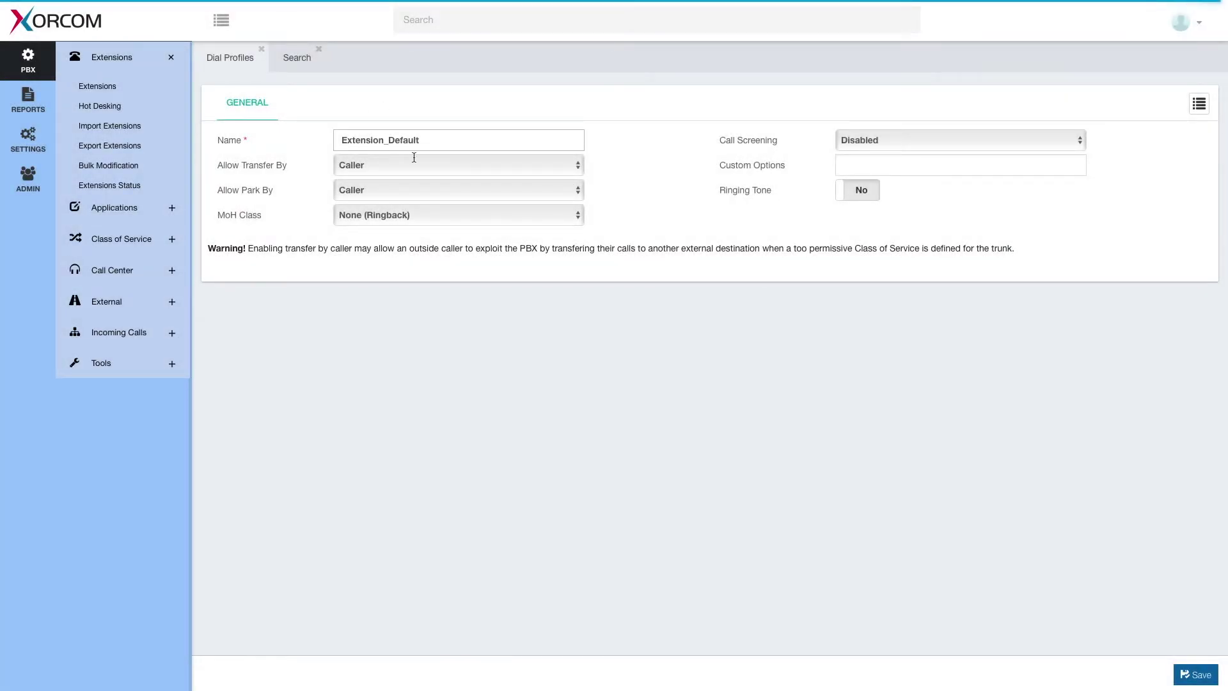
left_click(1195, 675)
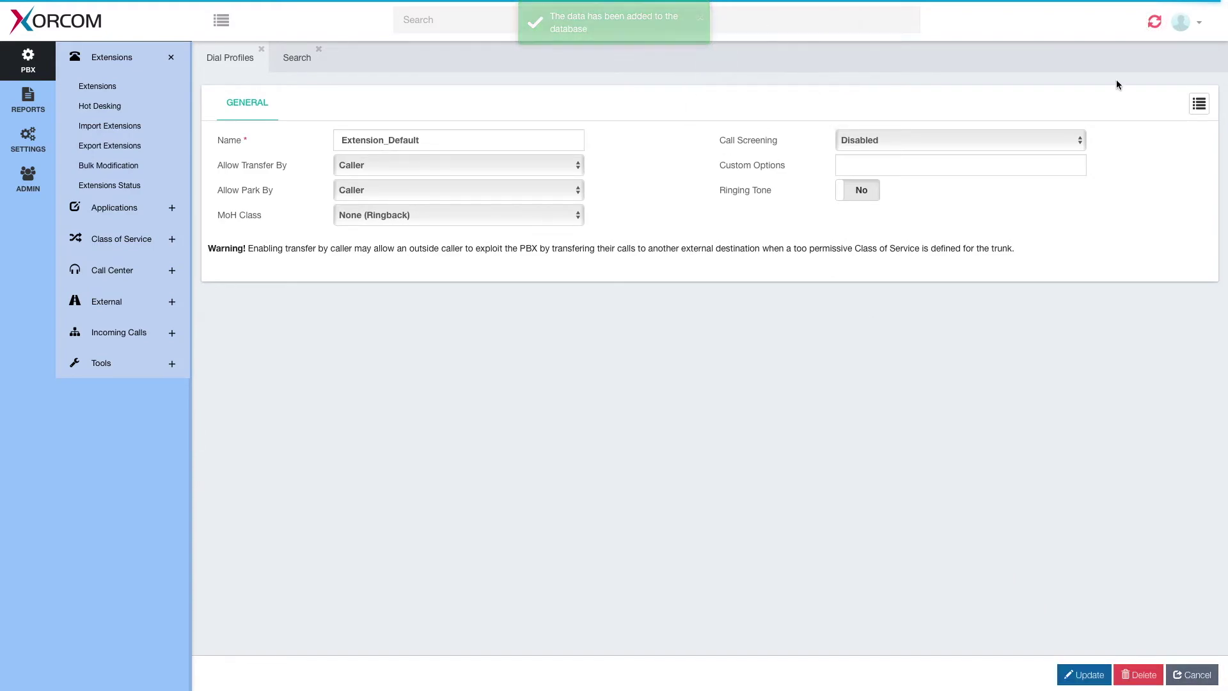
left_click(1158, 22)
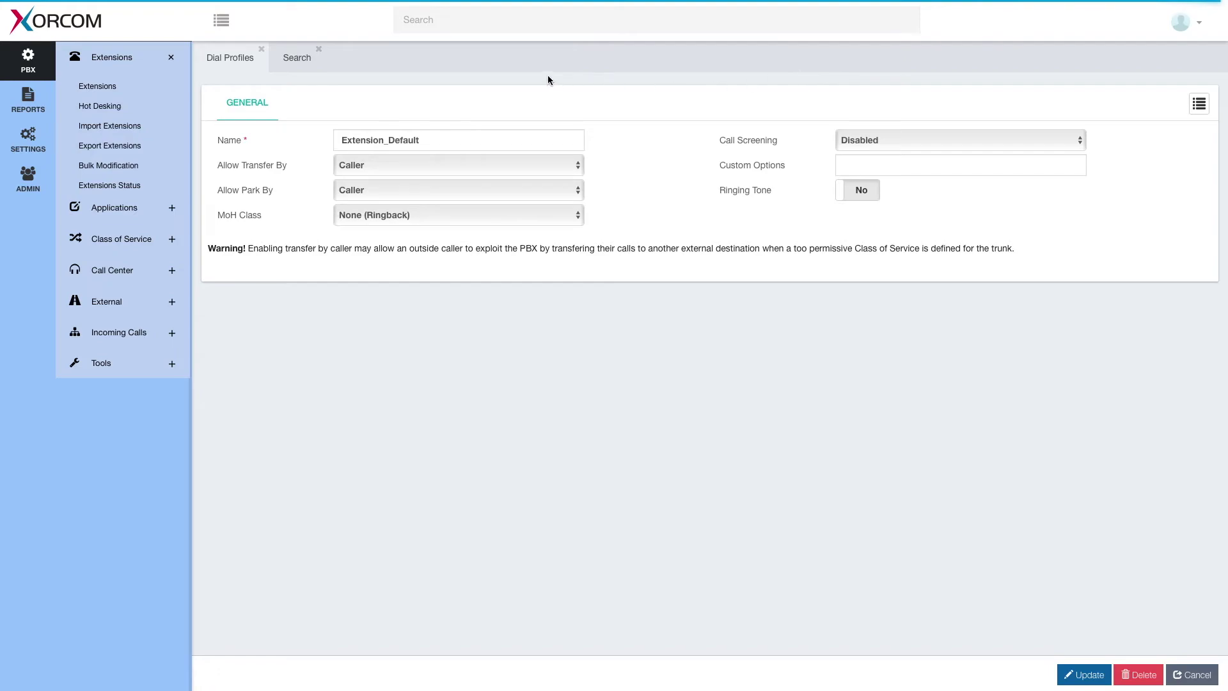
Open the Extensions module and load extension 2267
type("ext")
key("BackSpace")
key("BackSpace")
key("BackSpace")
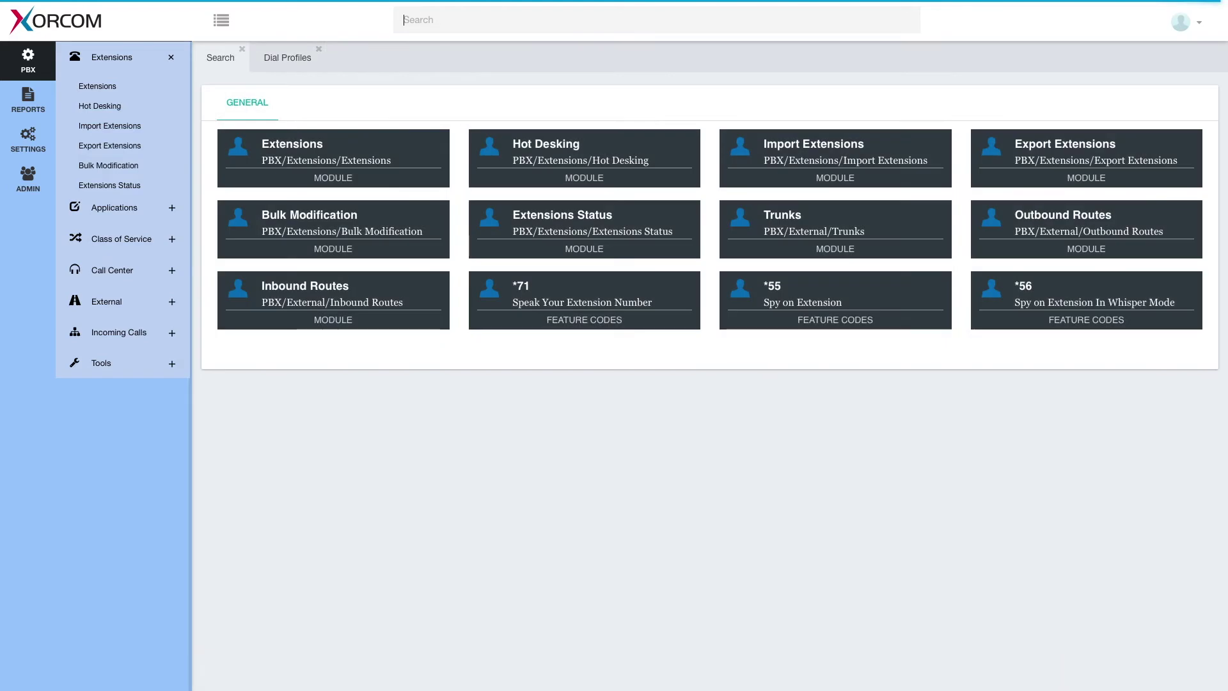
left_click(284, 148)
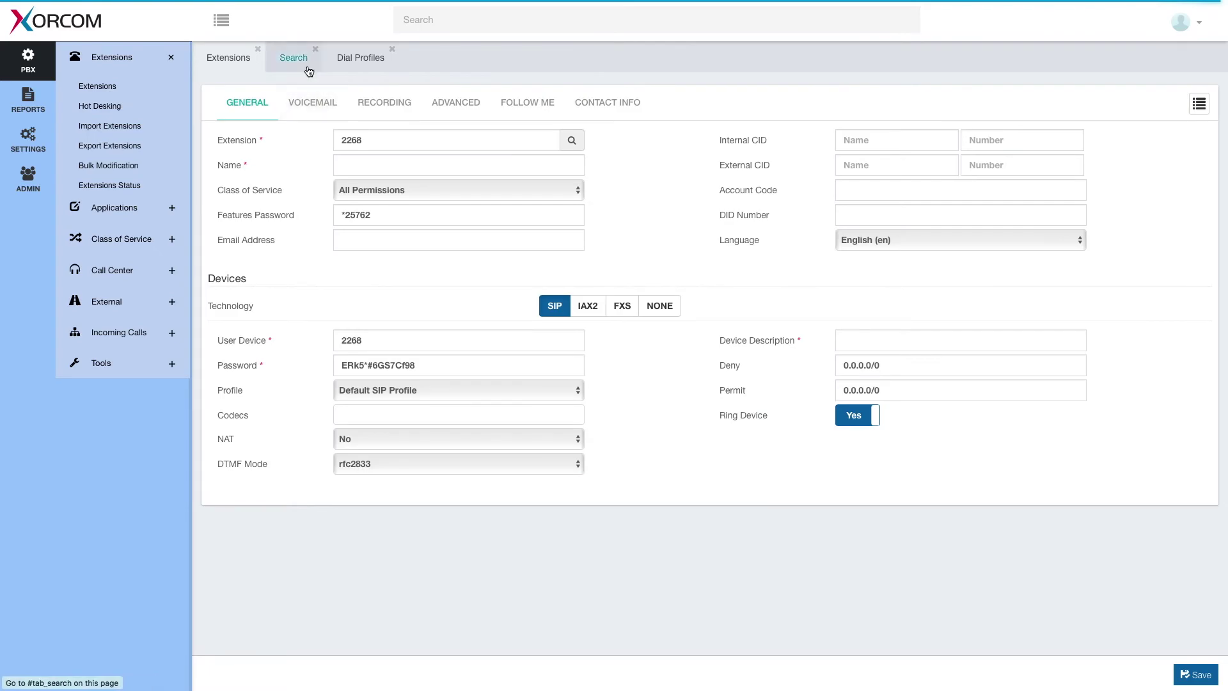
left_click(1199, 104)
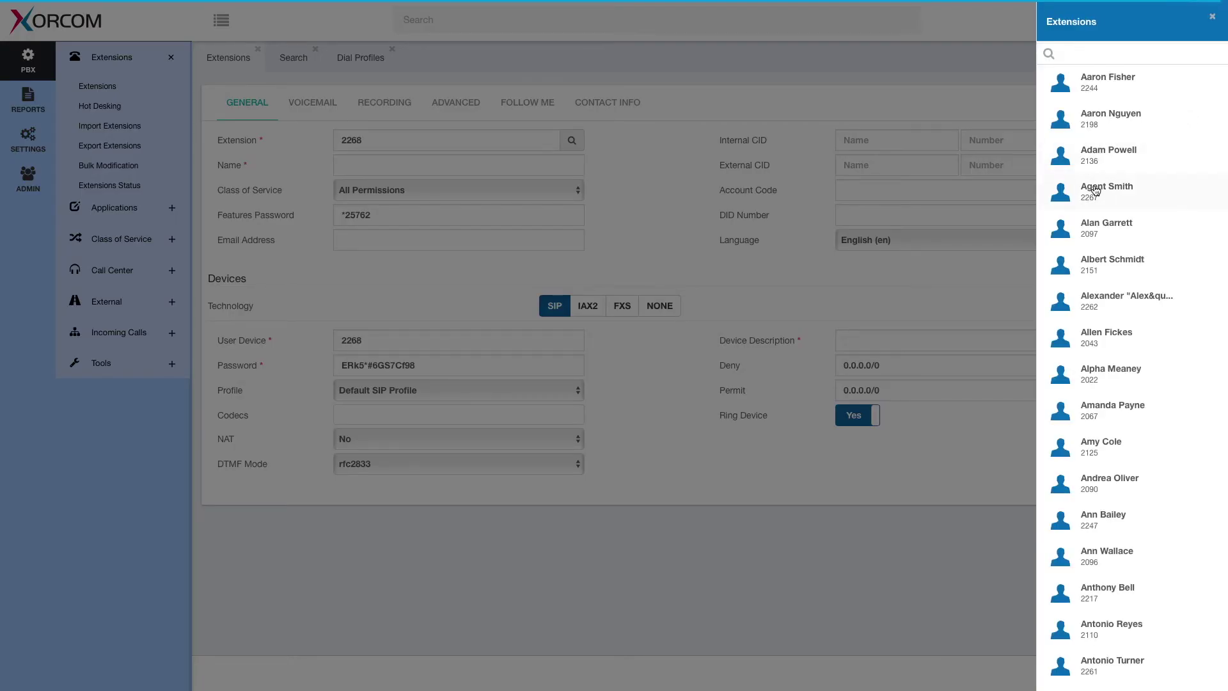
left_click(1096, 190)
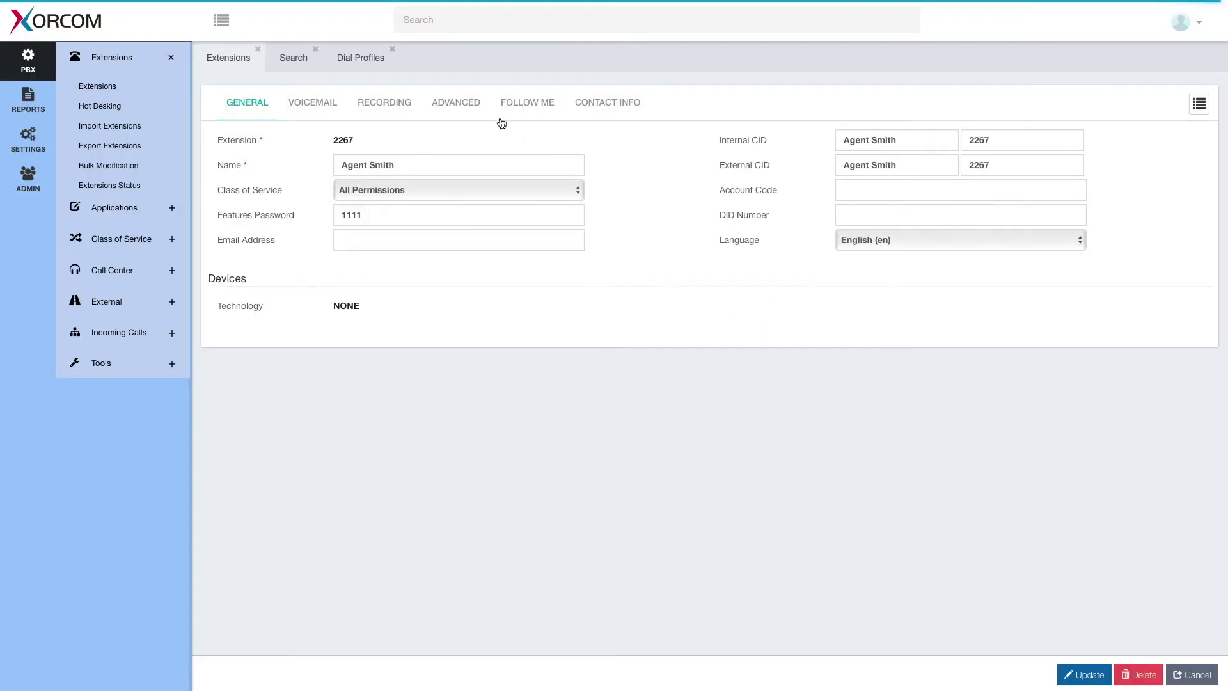
Set extension 2267's Advanced Dial Profile to Extension_Default and update it
left_click(464, 110)
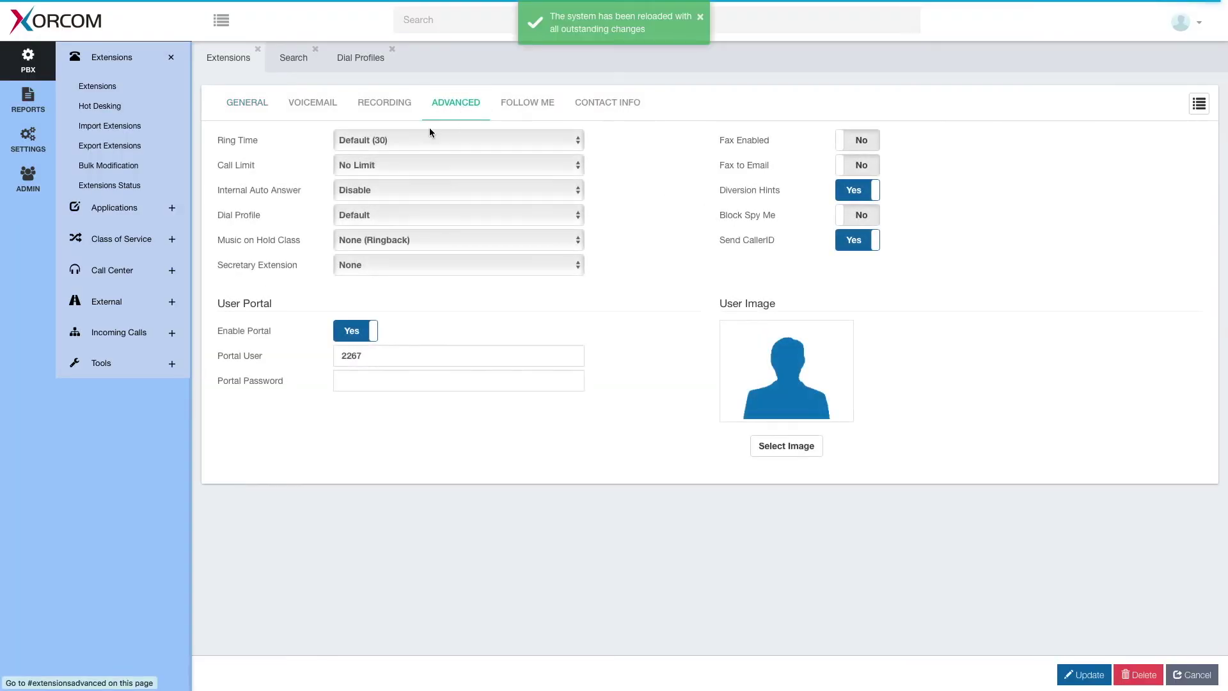
mouse_move(259, 217)
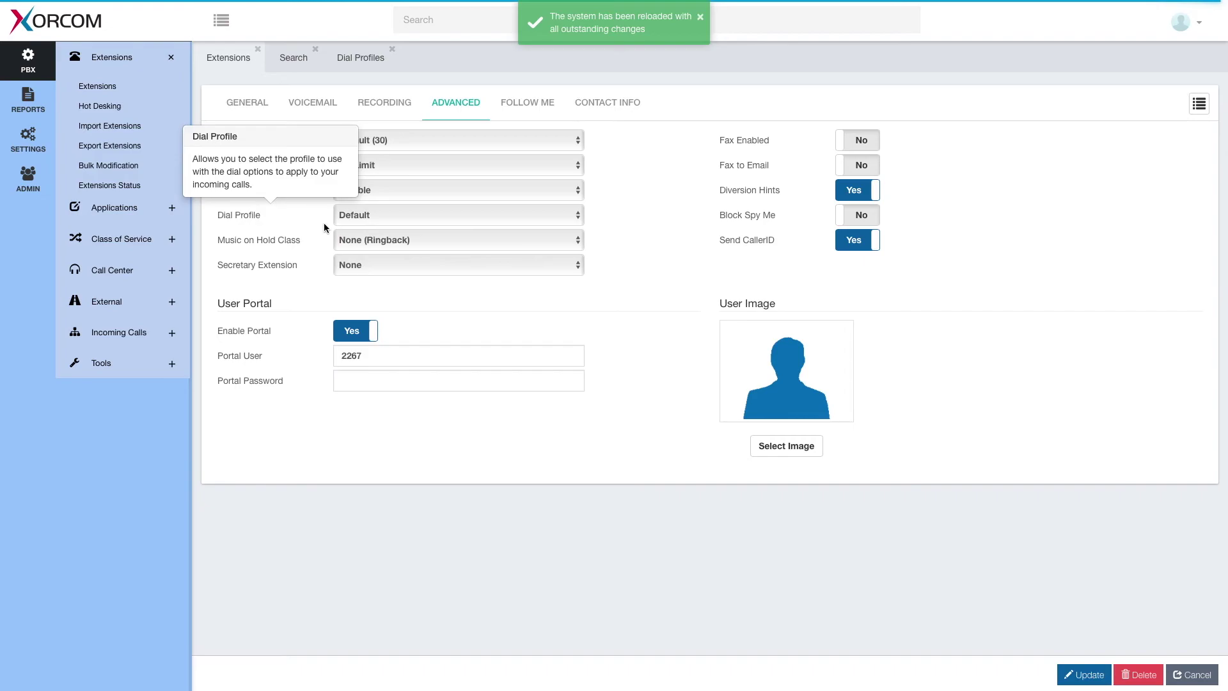
left_click(372, 216)
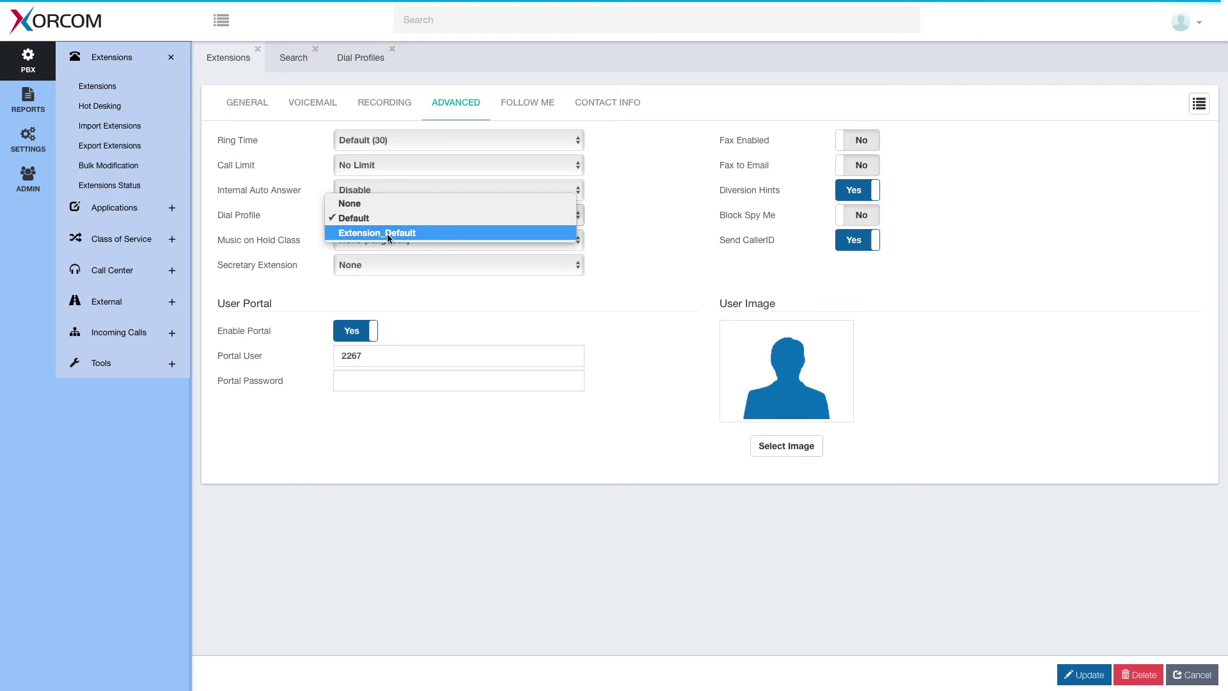
left_click(387, 233)
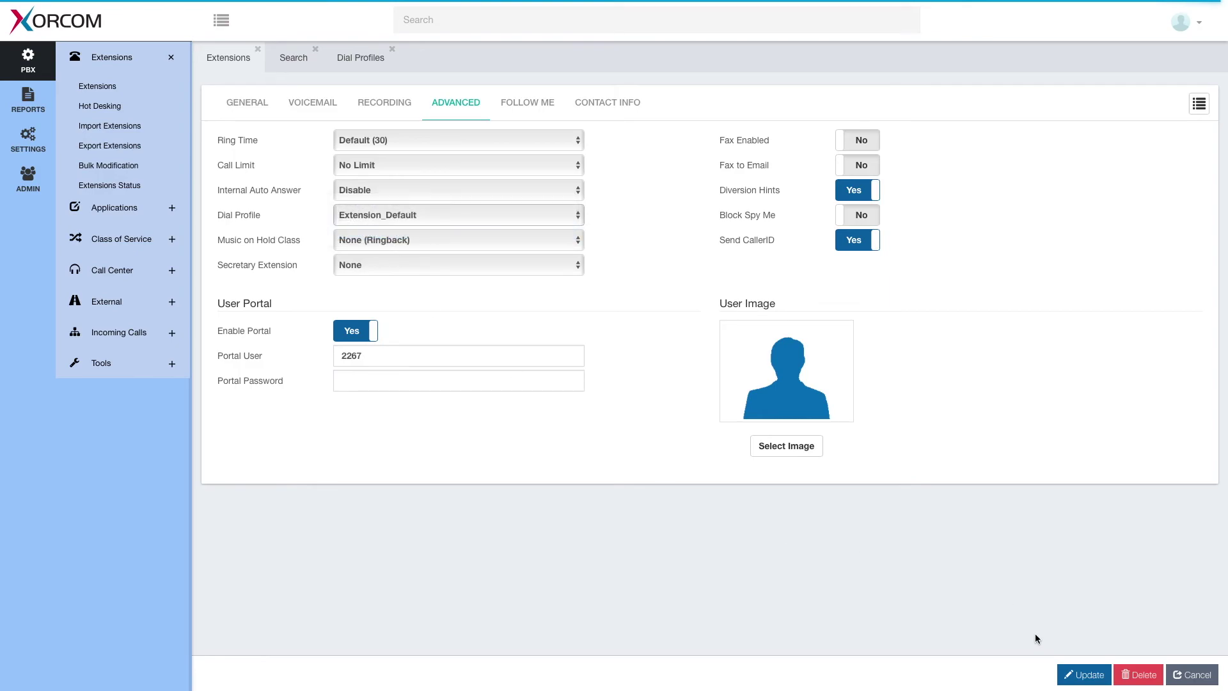
left_click(1086, 672)
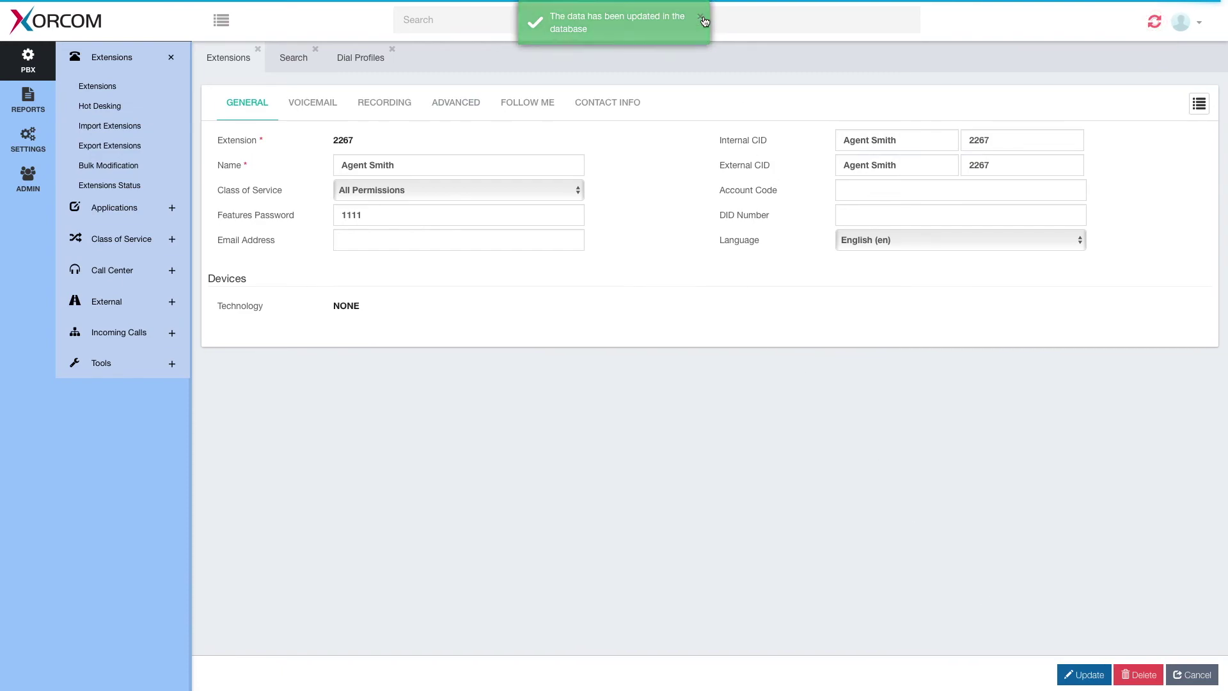
left_click(447, 25)
Open the Trunks module and view the new SIP trunk's Dial Profile options
type("tru")
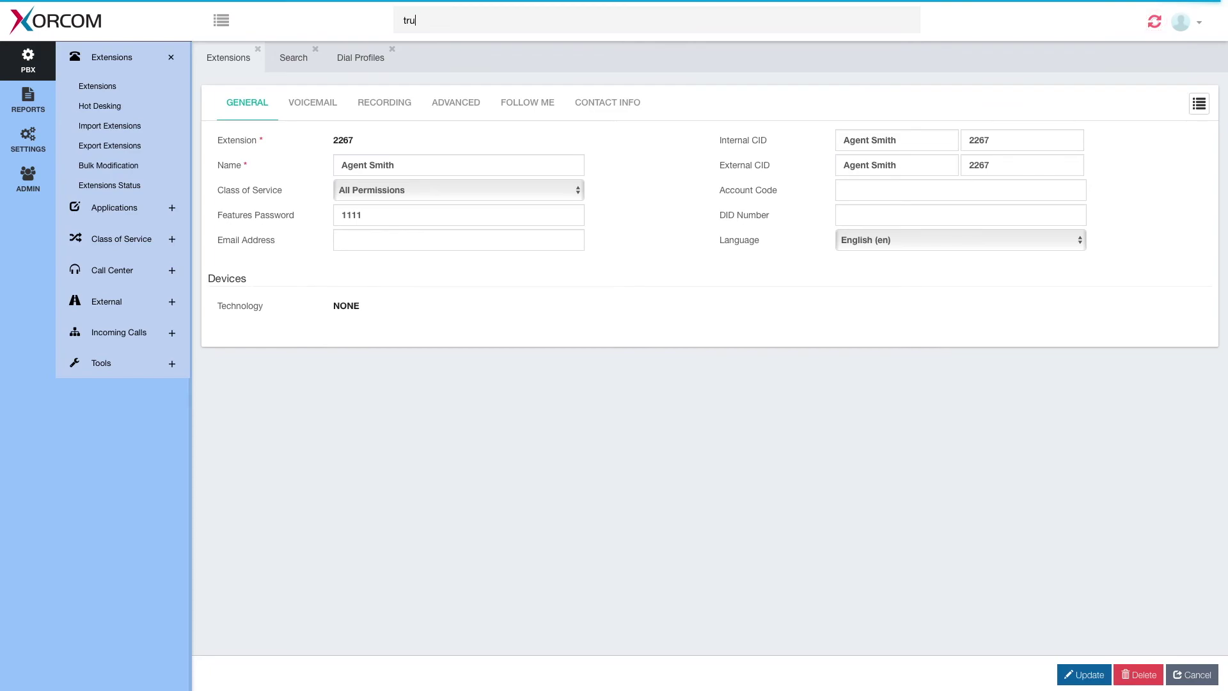
type("nk")
key("Return")
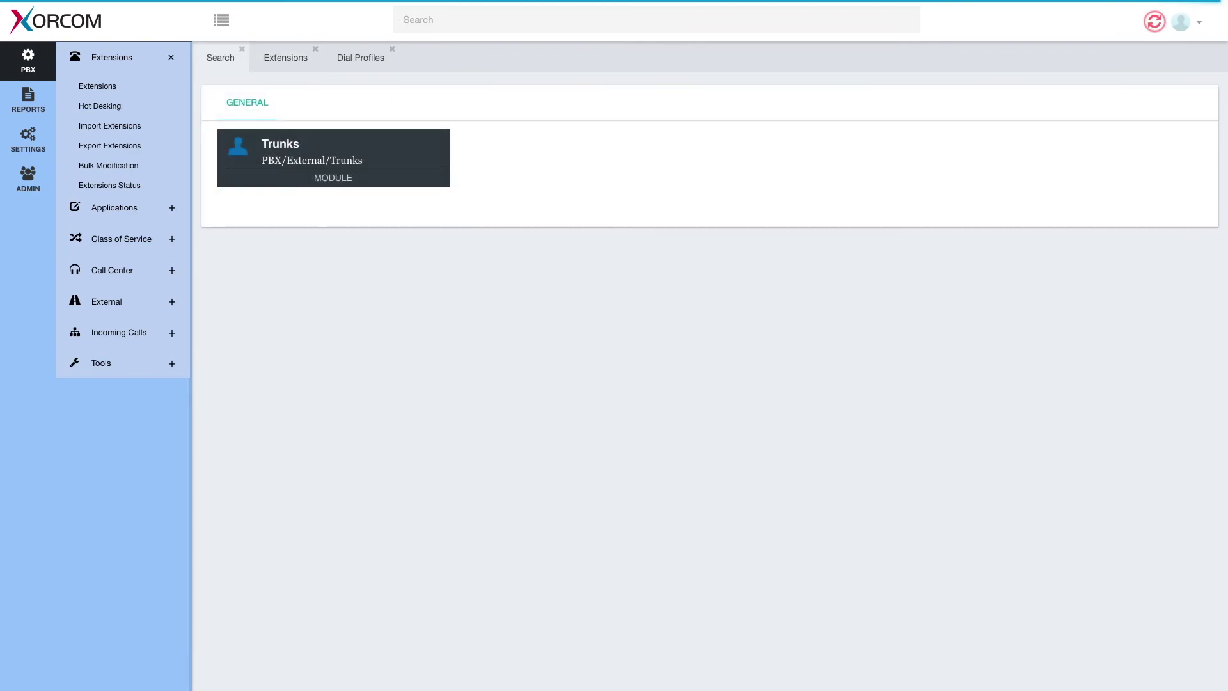
left_click(291, 146)
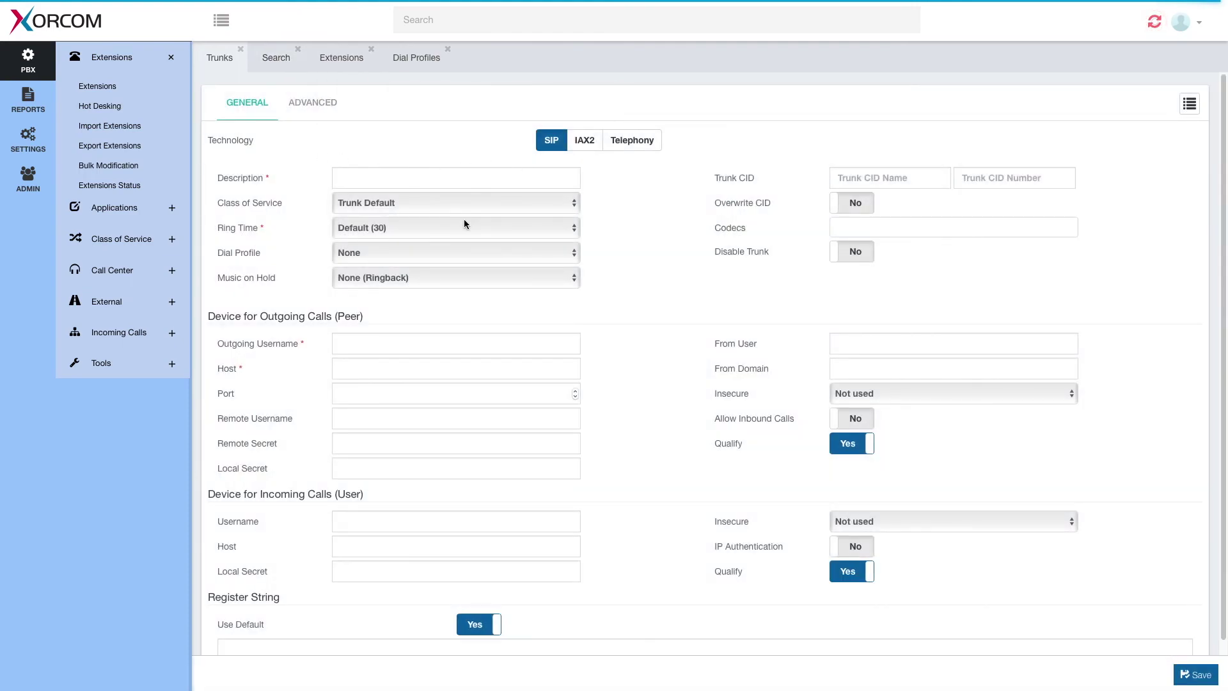
left_click(363, 253)
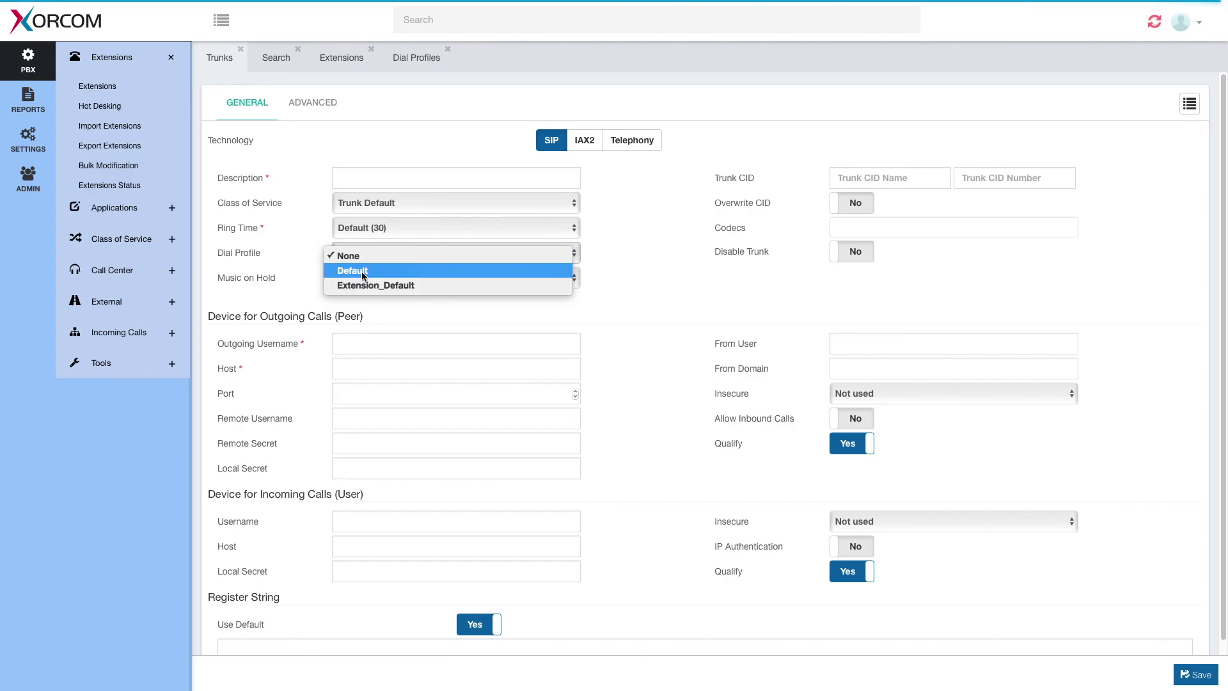